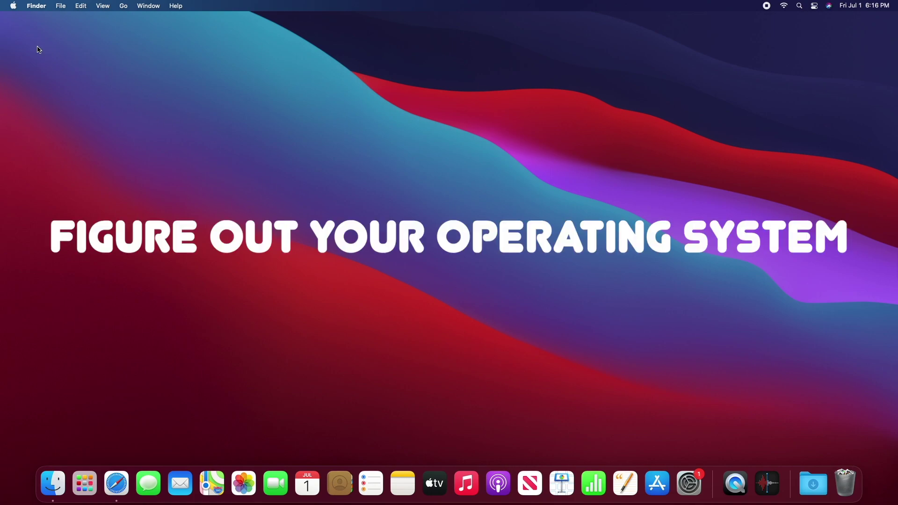
Check the Mac's operating system version and chip type in the About This Mac overview.
{"action": "left_click", "coordinate": [15, 5]}
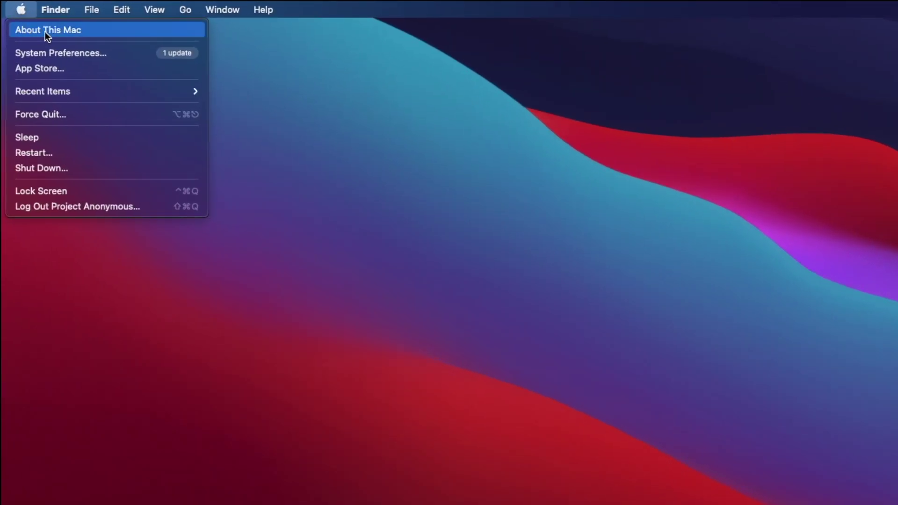
{"action": "left_click", "coordinate": [43, 30]}
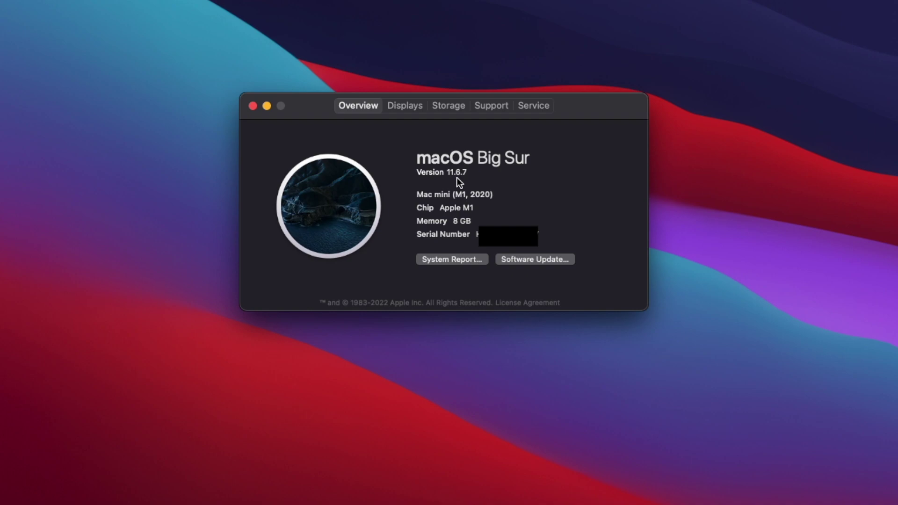
{"action": "left_click", "coordinate": [253, 106]}
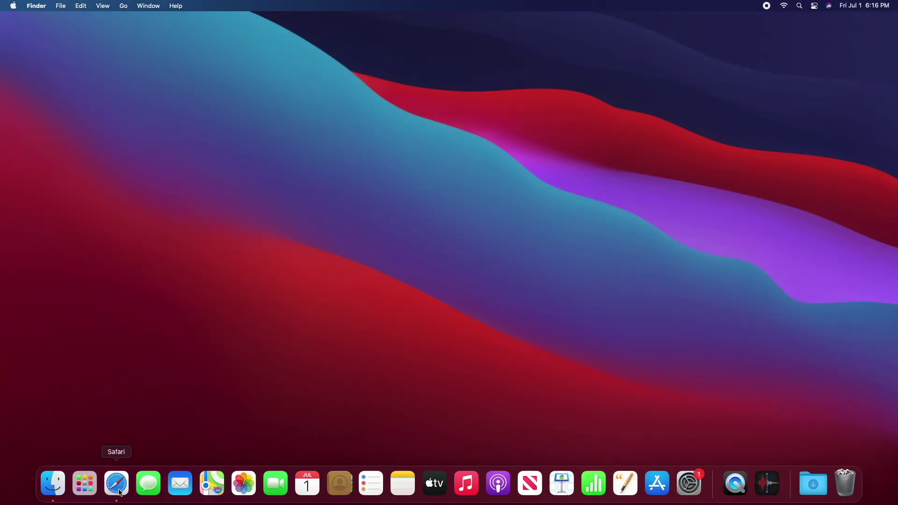
Switch to Safari and open the inkscape.org website.
{"action": "left_click", "coordinate": [120, 493]}
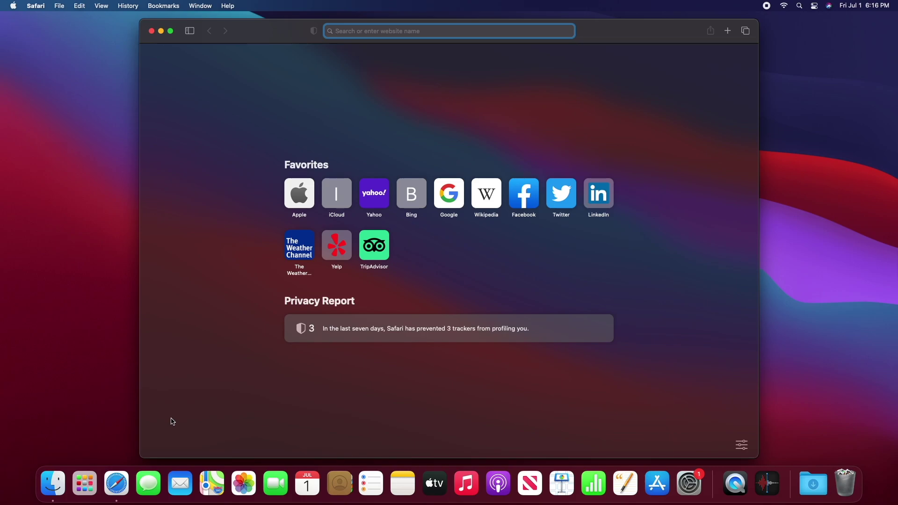
{"action": "type", "text": "inkscape.org"}
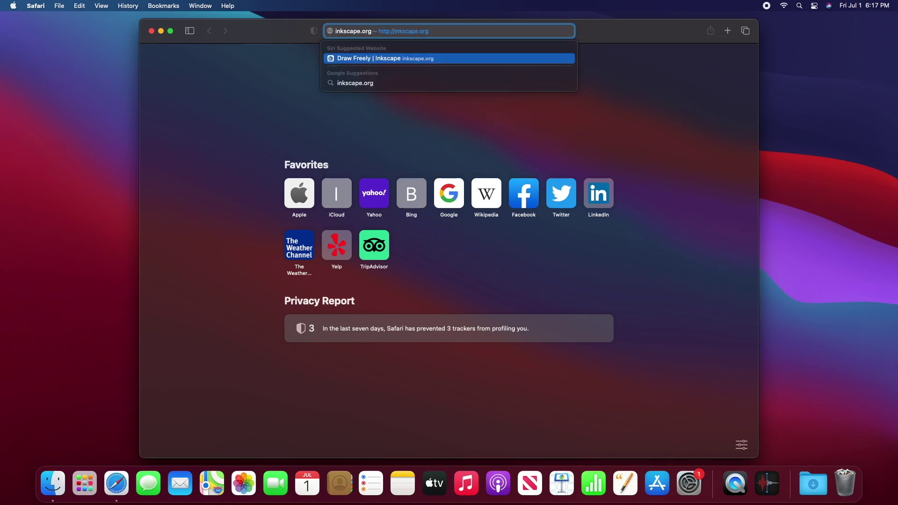
{"action": "key", "text": "Return"}
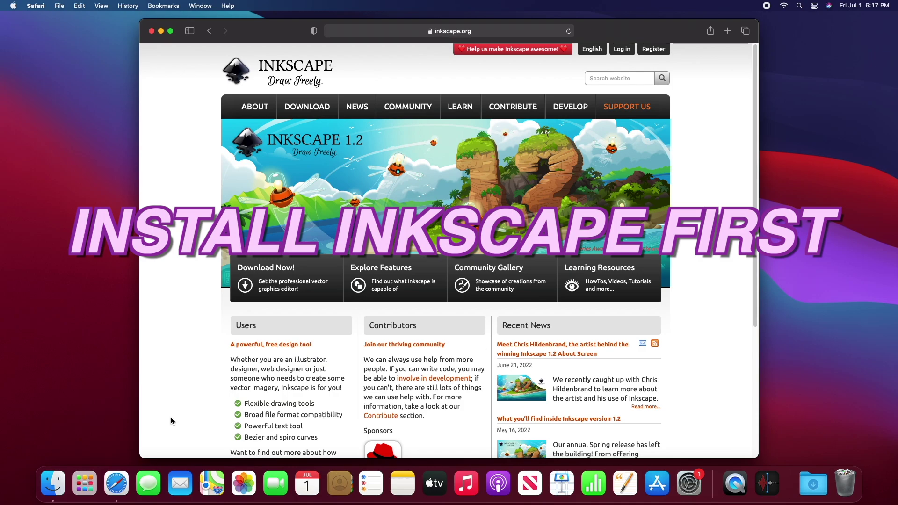
Download the current macOS version of Inkscape as the arm64 dmg, allowing downloads from inkscape.org, and close the browser window.
{"action": "mouse_move", "coordinate": [307, 107]}
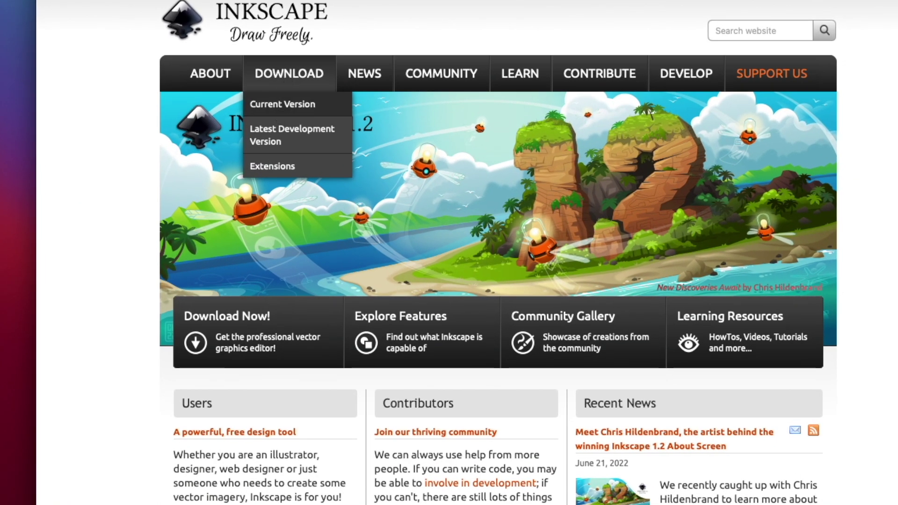
{"action": "left_click", "coordinate": [277, 110]}
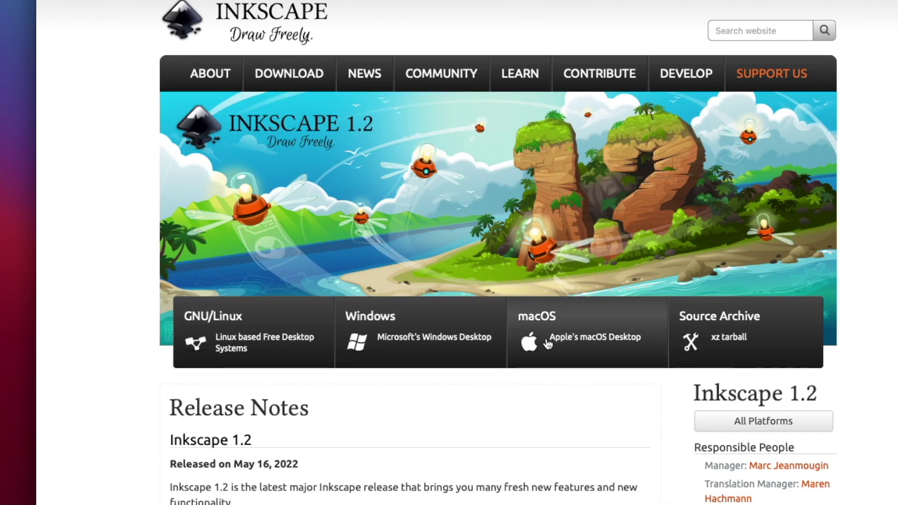
{"action": "left_click", "coordinate": [574, 344]}
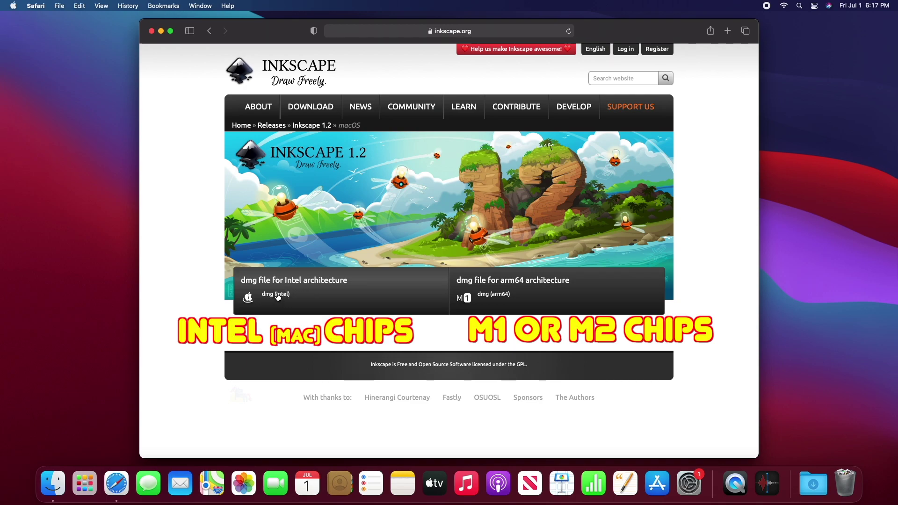
{"action": "left_click", "coordinate": [509, 289]}
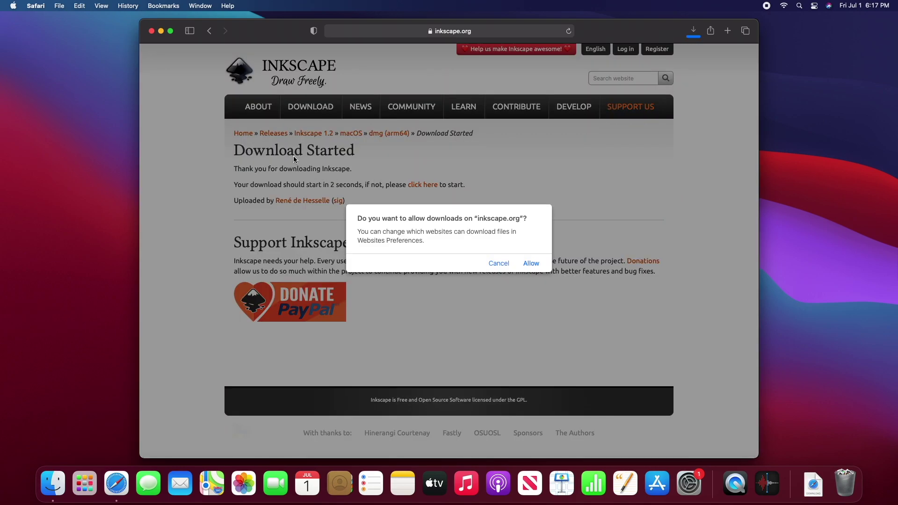
{"action": "left_click", "coordinate": [532, 265]}
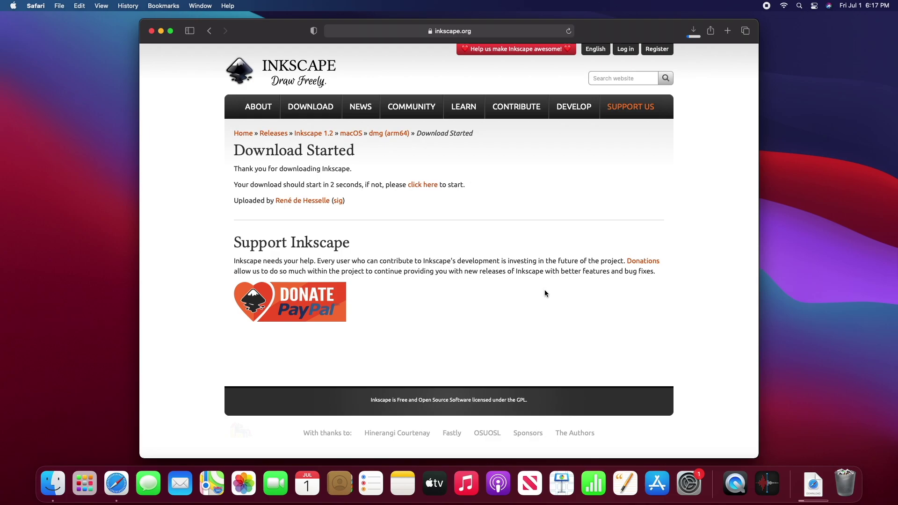
{"action": "left_click", "coordinate": [694, 37]}
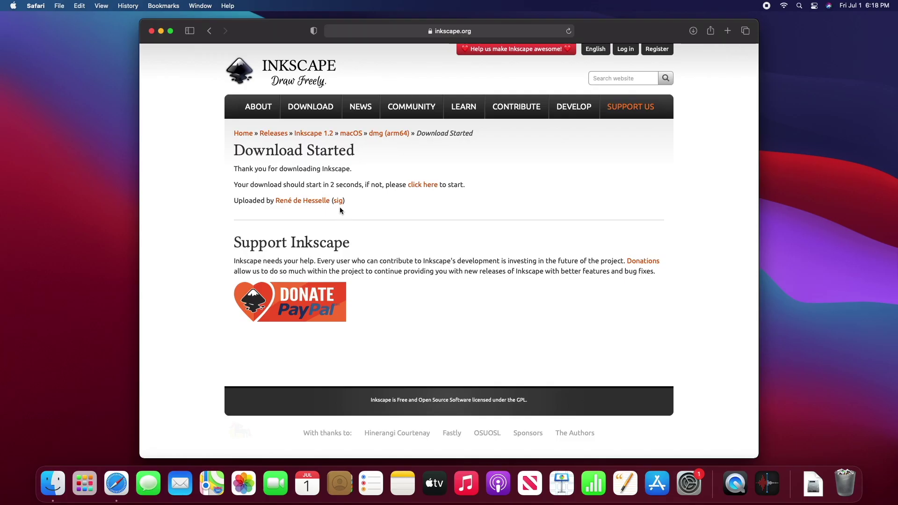
{"action": "left_click", "coordinate": [151, 31]}
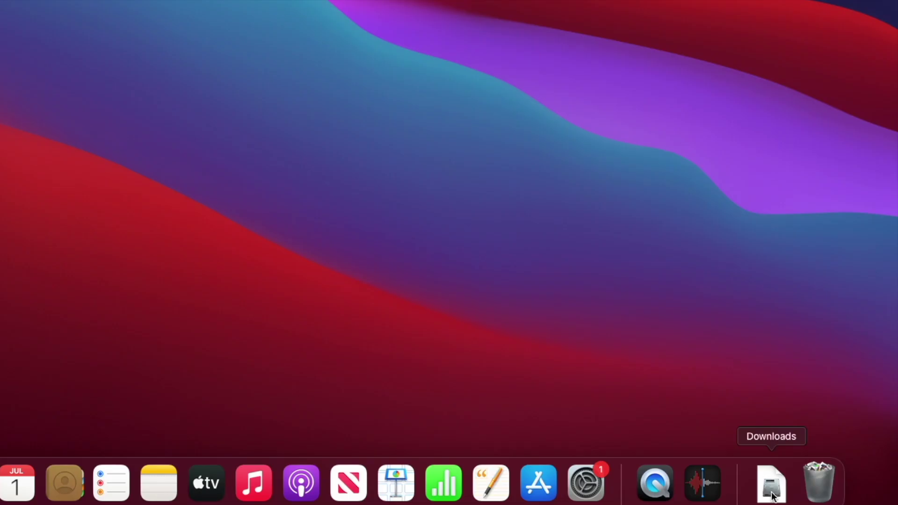
Open the downloaded Inkscape-1.2.0_arm64.dmg and copy Inkscape into the Applications folder.
{"action": "left_click", "coordinate": [815, 491]}
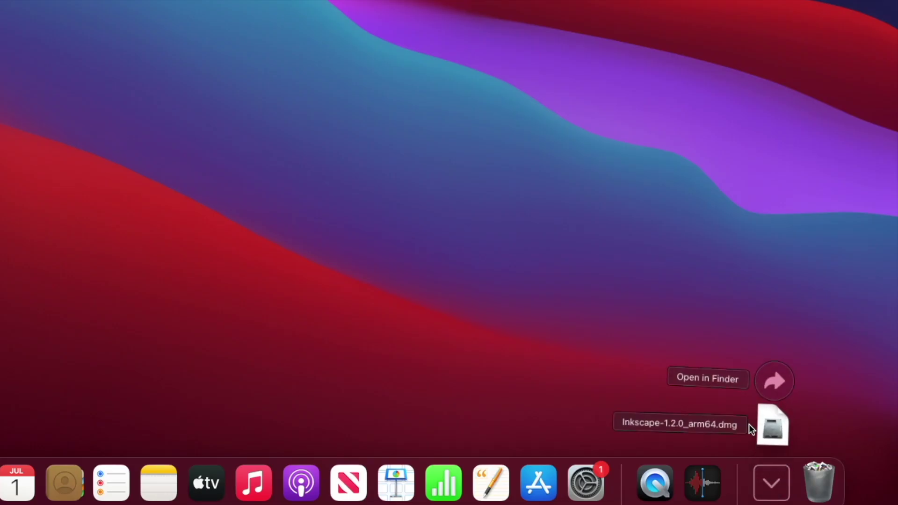
{"action": "left_click", "coordinate": [773, 427]}
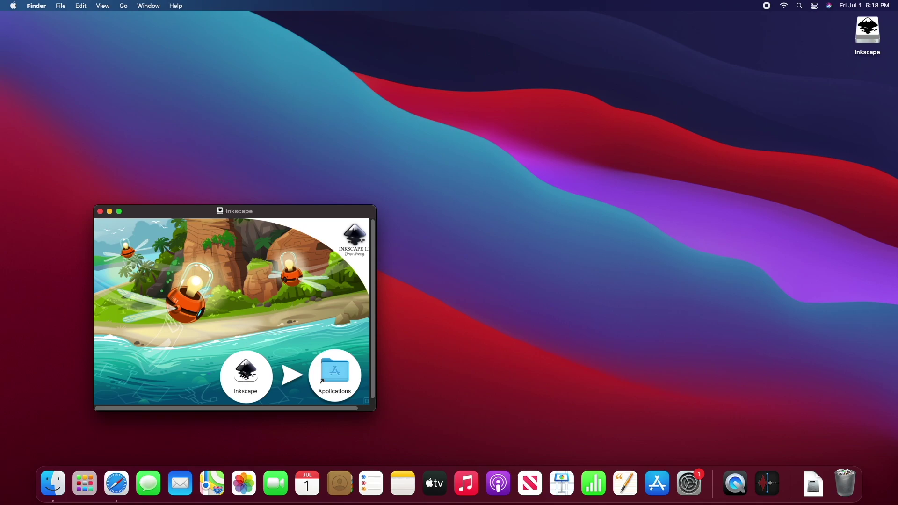
{"action": "left_click_drag", "start_coordinate": [245, 375], "coordinate": [334, 378]}
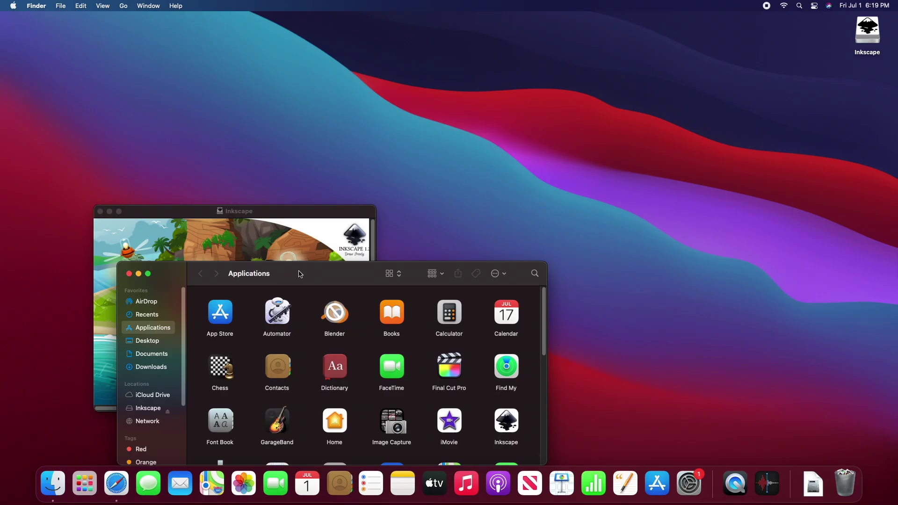
Add Inkscape from the Applications folder to the Dock between Podcasts and News, and confirm opening the downloaded app.
{"action": "left_click_drag", "start_coordinate": [300, 274], "coordinate": [379, 142]}
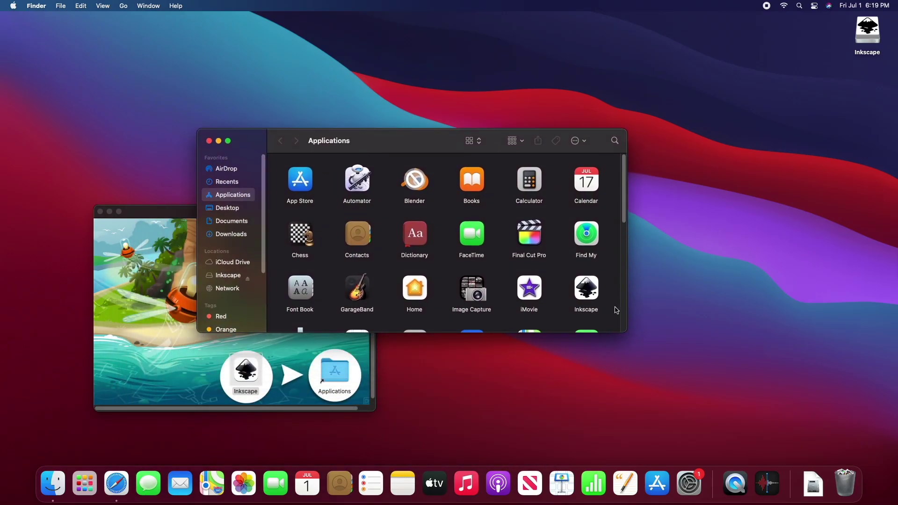
{"action": "left_click_drag", "start_coordinate": [588, 290], "coordinate": [512, 488]}
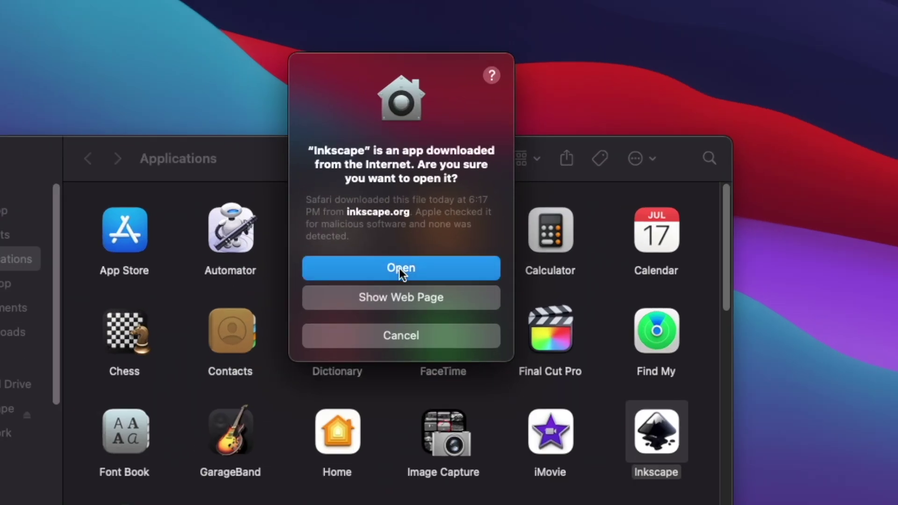
{"action": "left_click", "coordinate": [450, 199]}
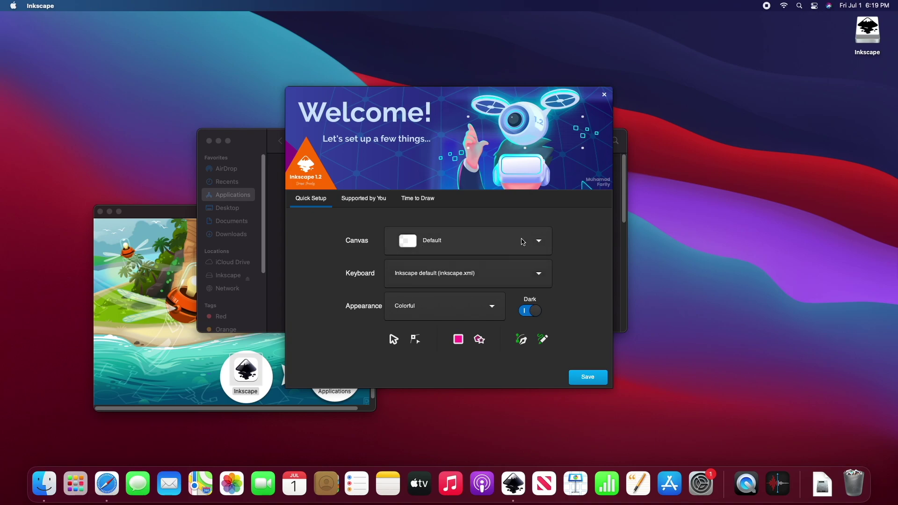
Save Inkscape's quick setup with the Dark Checkerboard canvas and start a new document.
{"action": "left_click", "coordinate": [522, 244]}
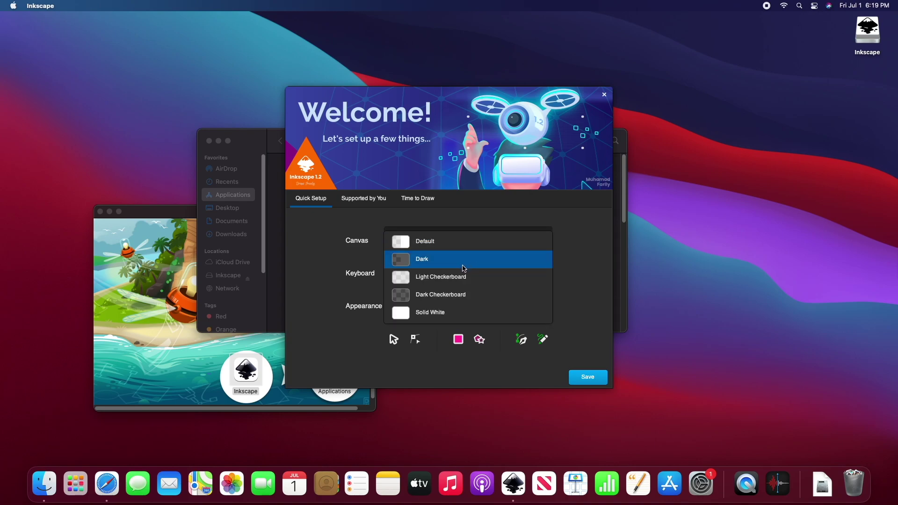
{"action": "left_click", "coordinate": [403, 299]}
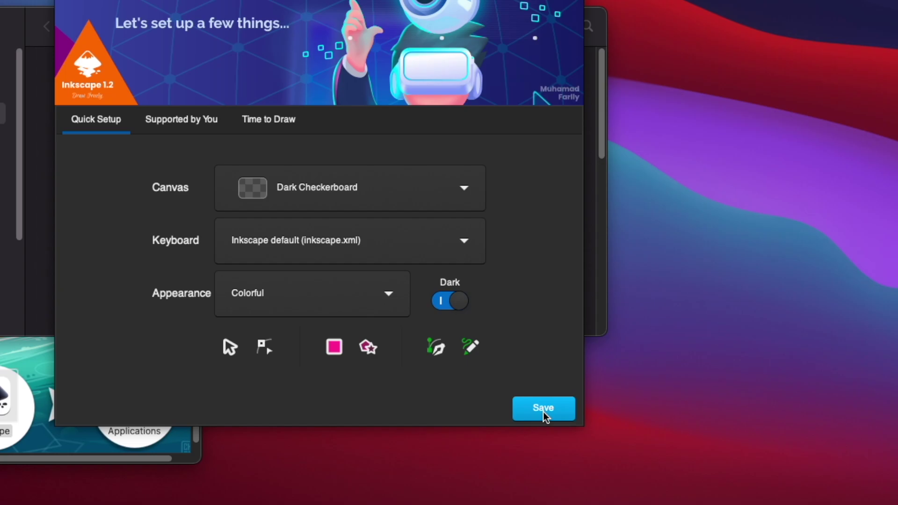
{"action": "left_click", "coordinate": [589, 382]}
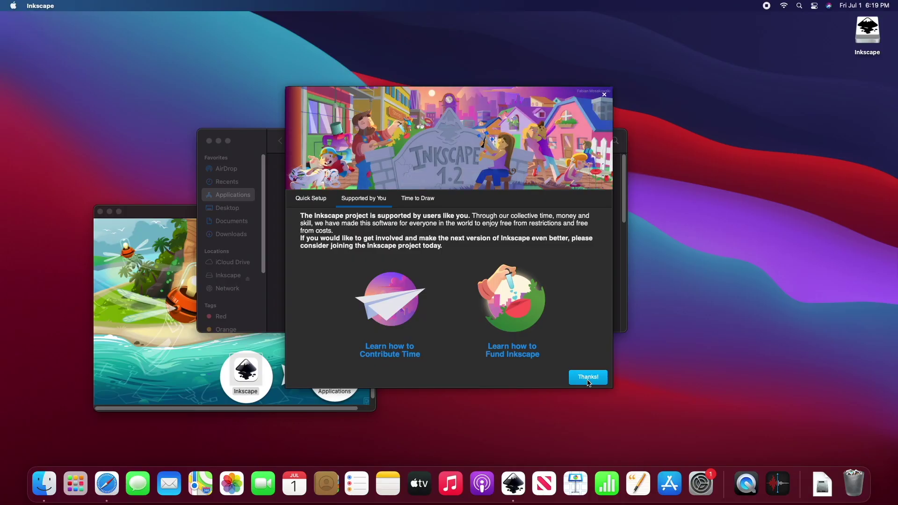
{"action": "left_click", "coordinate": [588, 382]}
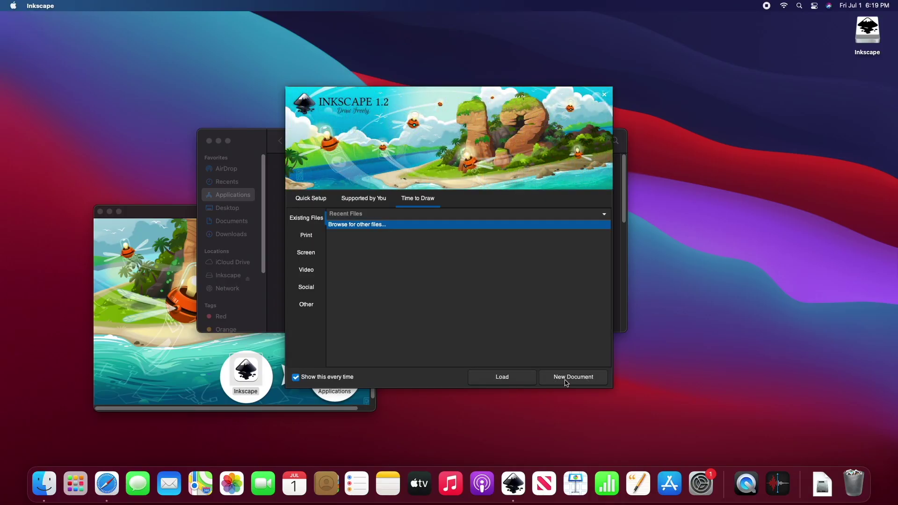
{"action": "left_click", "coordinate": [566, 382]}
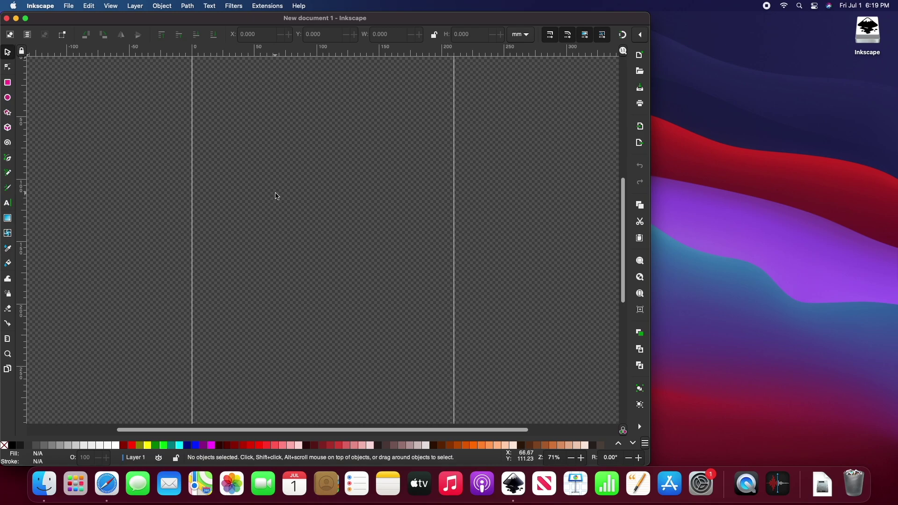
Switch to Safari, search the web for inkstitch and open the Ink/Stitch website.
{"action": "left_click", "coordinate": [108, 484]}
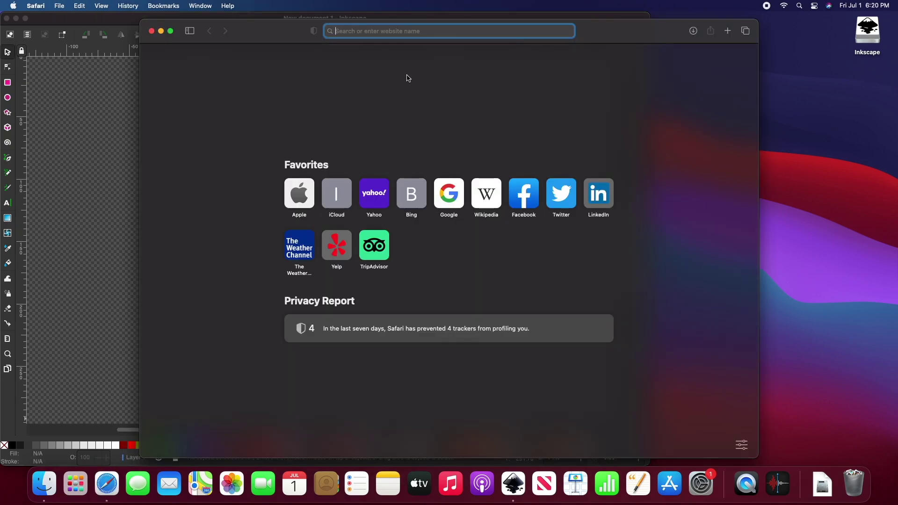
{"action": "type", "text": "Inkstitch"}
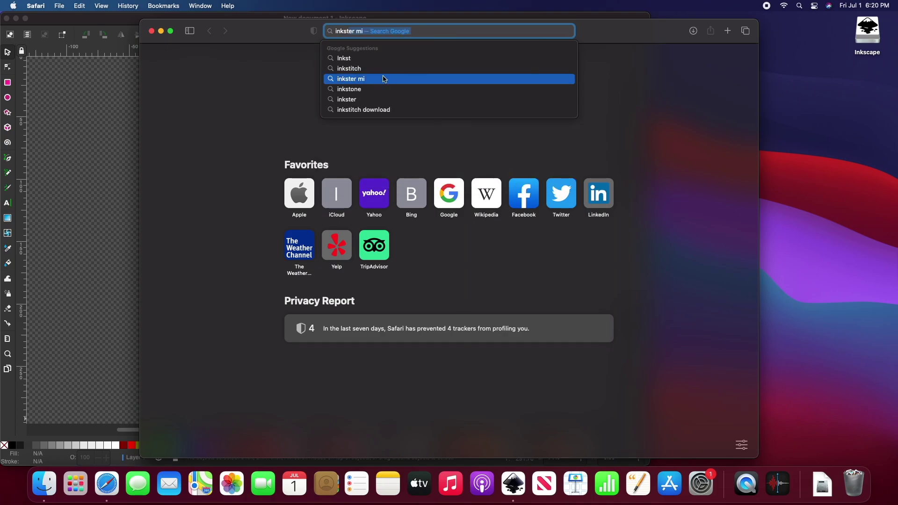
{"action": "left_click", "coordinate": [387, 69]}
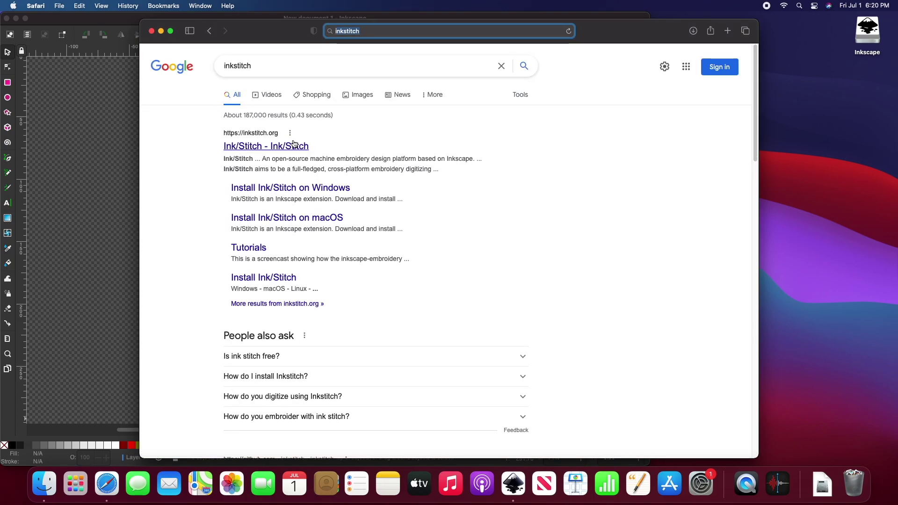
{"action": "left_click", "coordinate": [295, 146]}
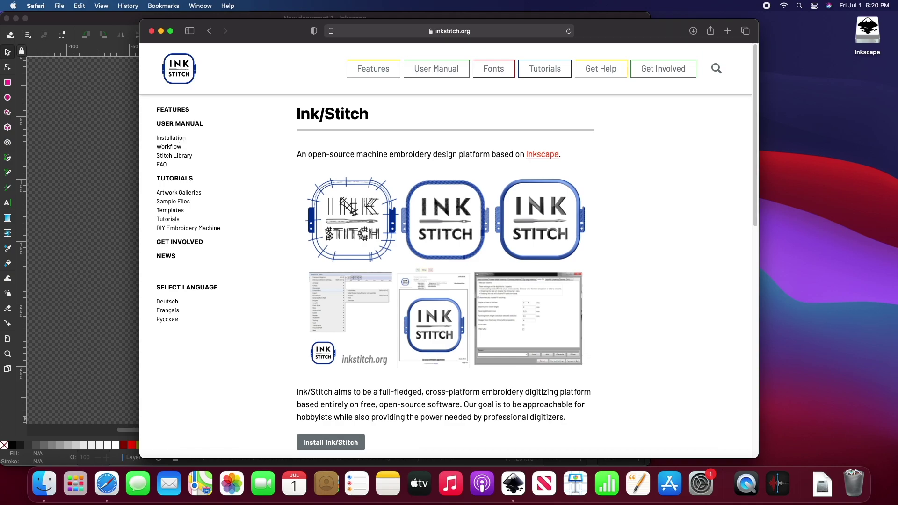
Go to the macOS installation page and request Ink/Stitch v2.1.2 for Mojave / Catalina / Big Sur / Monterey.
{"action": "left_click", "coordinate": [189, 138]}
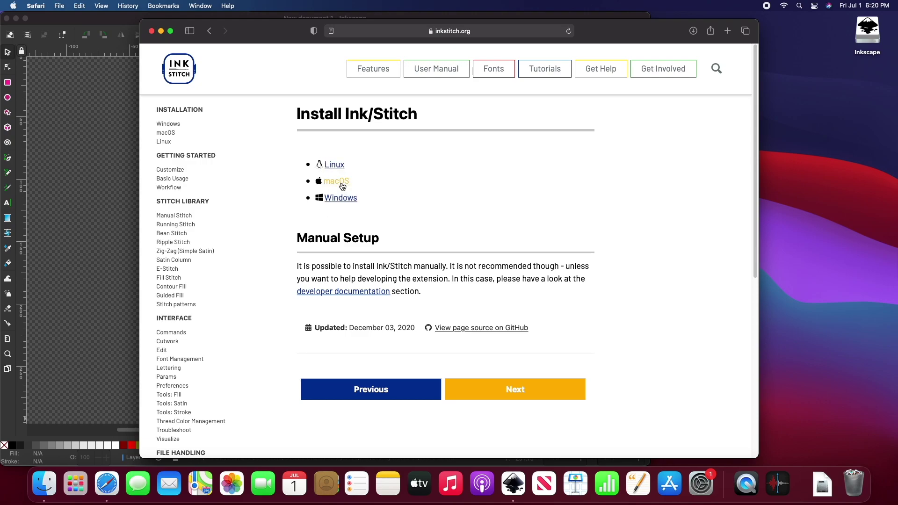
{"action": "left_click", "coordinate": [337, 181]}
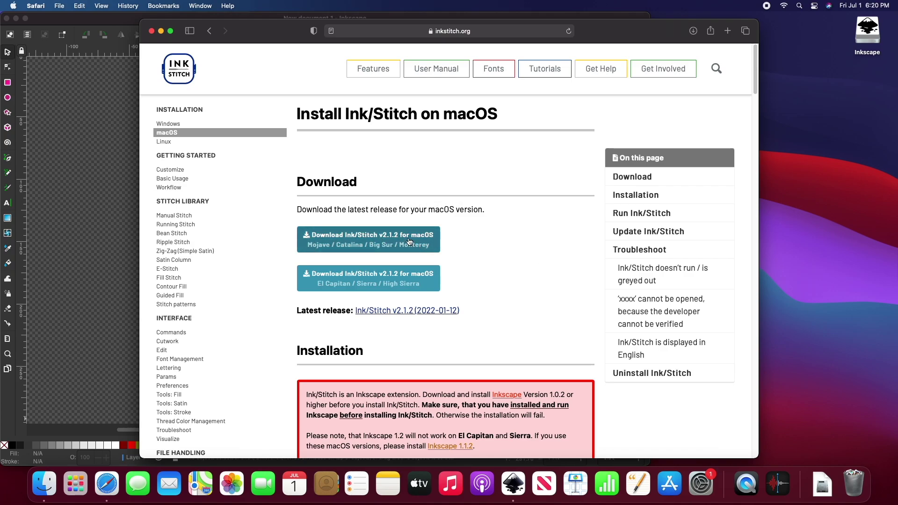
{"action": "left_click", "coordinate": [382, 236]}
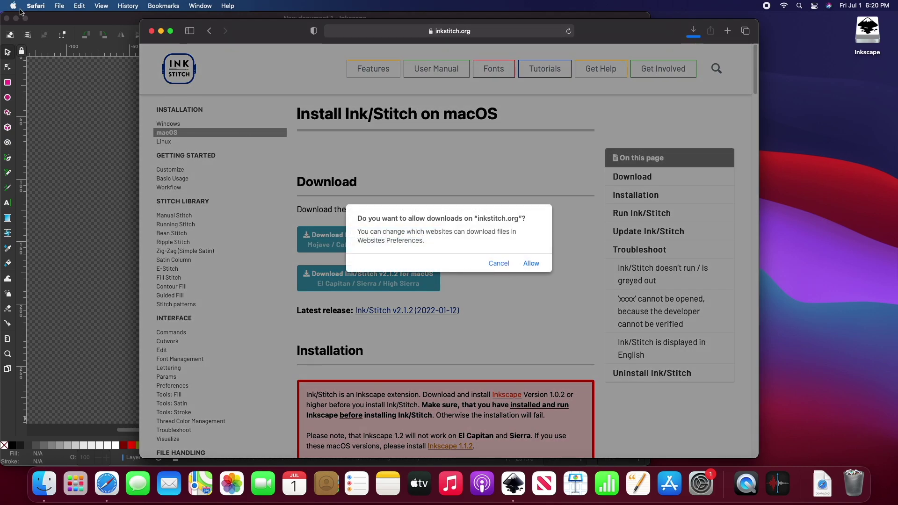
Recheck the installed macOS version in the About This Mac overview and close it.
{"action": "left_click", "coordinate": [14, 6]}
{"action": "left_click", "coordinate": [28, 20]}
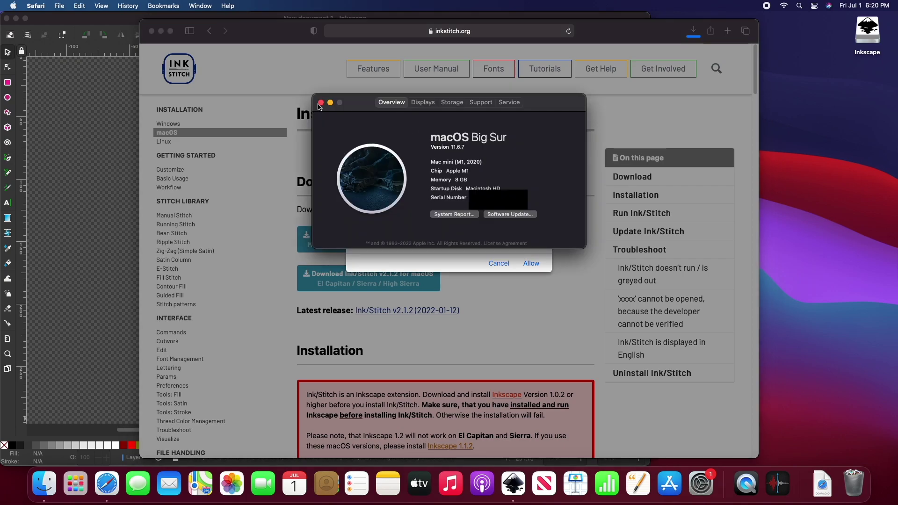
{"action": "left_click", "coordinate": [320, 103]}
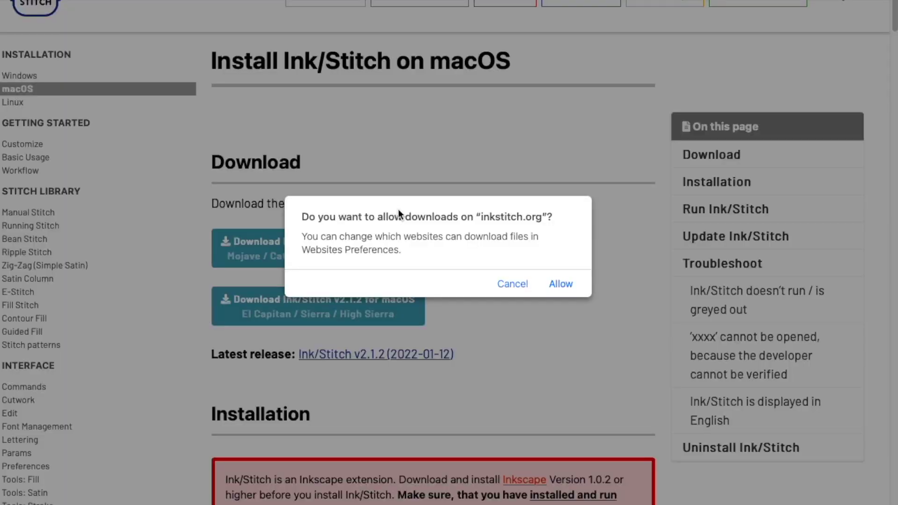
Allow downloads from inkstitch.org so the Ink/Stitch installer is downloaded.
{"action": "left_click_drag", "start_coordinate": [426, 218], "coordinate": [475, 227]}
{"action": "left_click", "coordinate": [554, 251]}
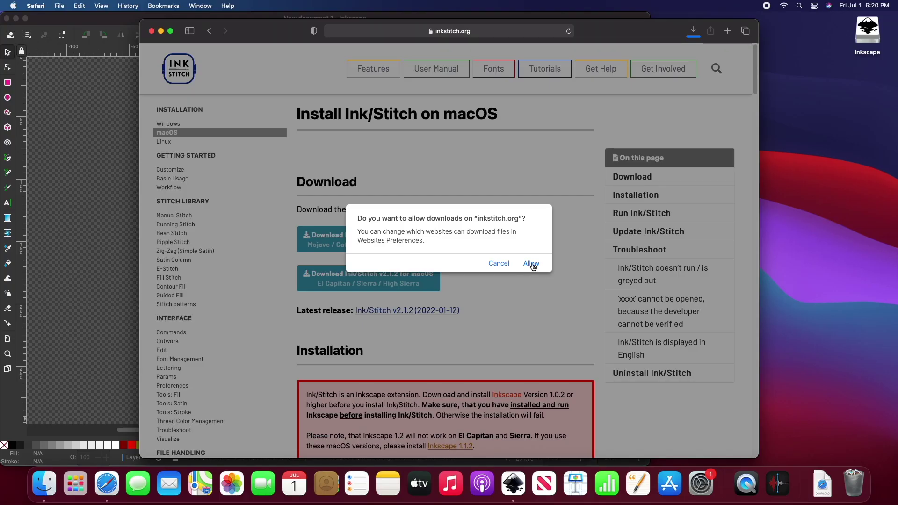
{"action": "left_click", "coordinate": [571, 287]}
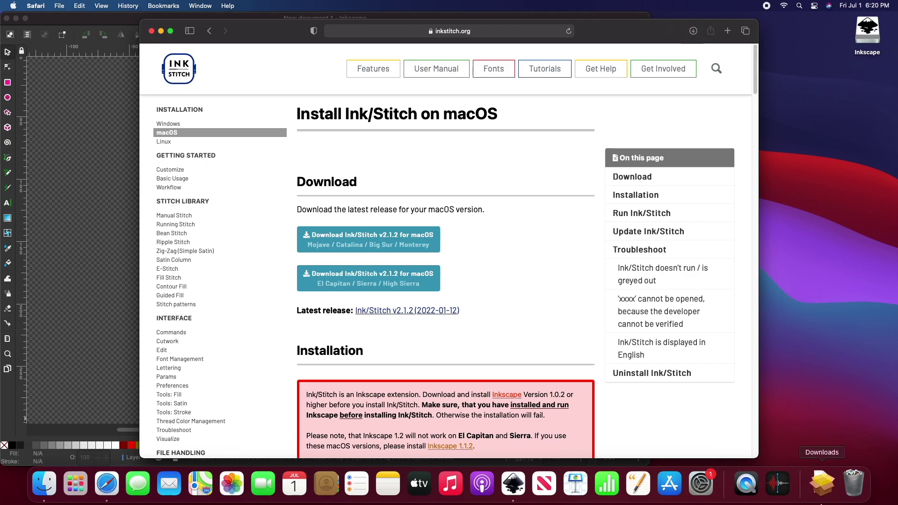
Install Ink/Stitch from the downloaded inkstitch-v2.1.2-osx package as a standard installation on Macintosh HD, and move the installer to the Trash.
{"action": "left_click", "coordinate": [816, 479]}
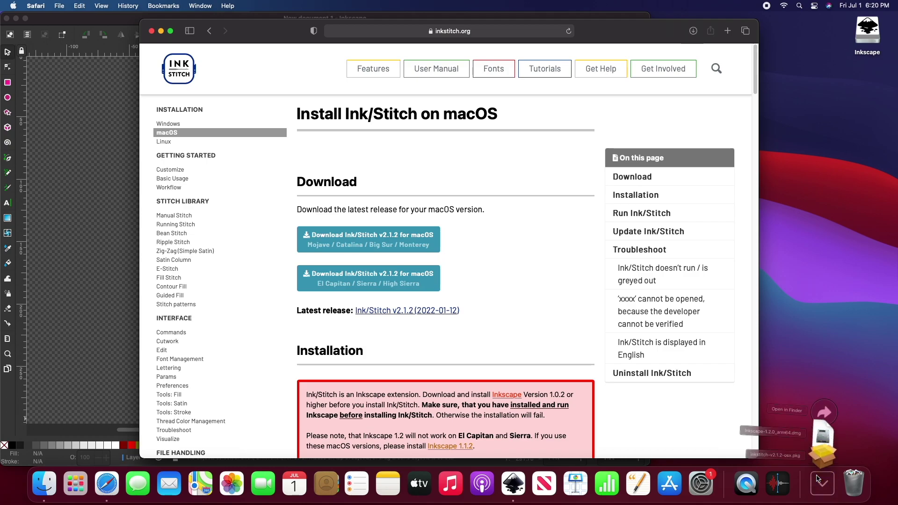
{"action": "left_click", "coordinate": [822, 444]}
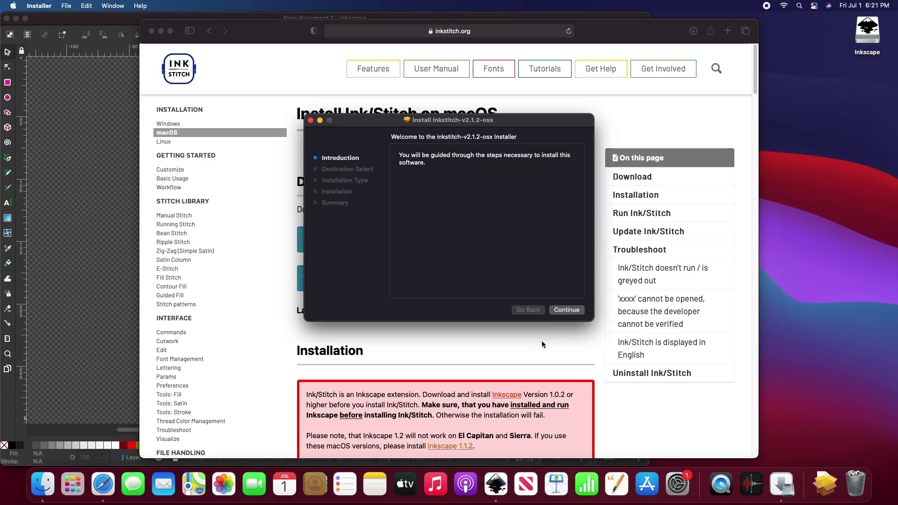
{"action": "left_click", "coordinate": [572, 310]}
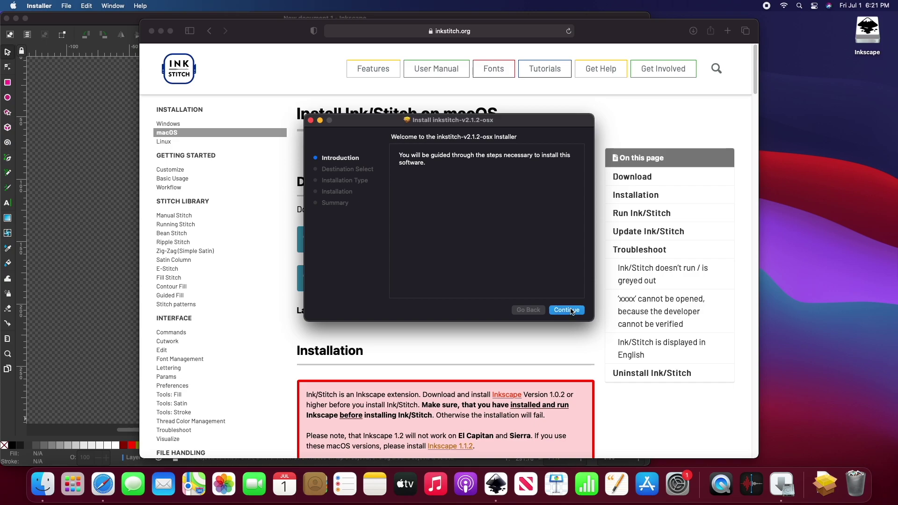
{"action": "left_click", "coordinate": [571, 310]}
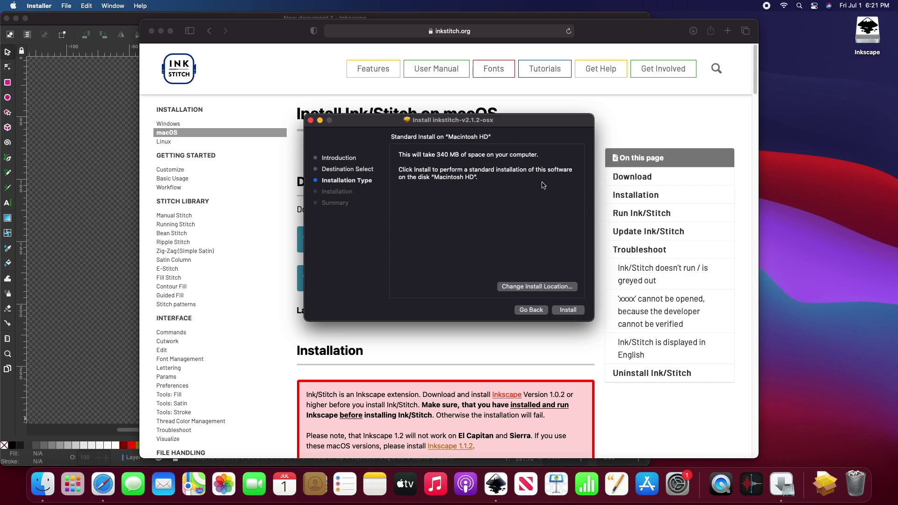
{"action": "left_click", "coordinate": [571, 311]}
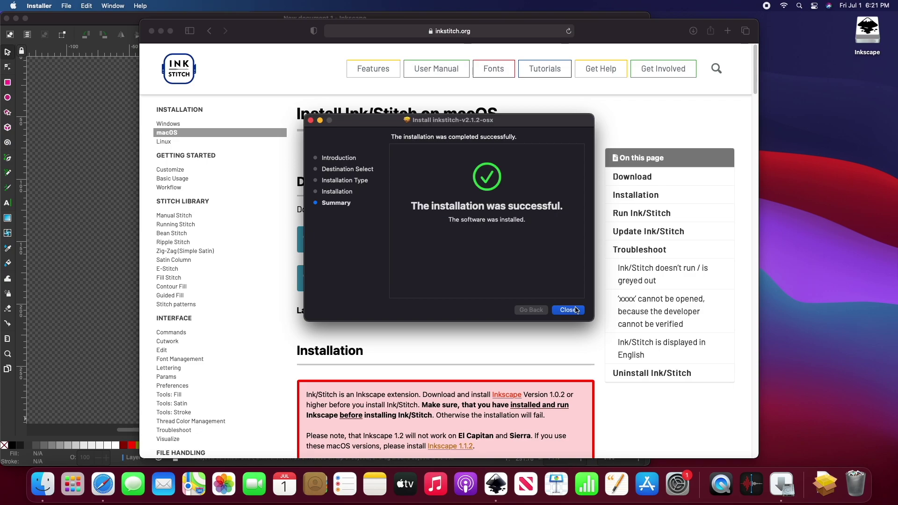
{"action": "left_click", "coordinate": [576, 311]}
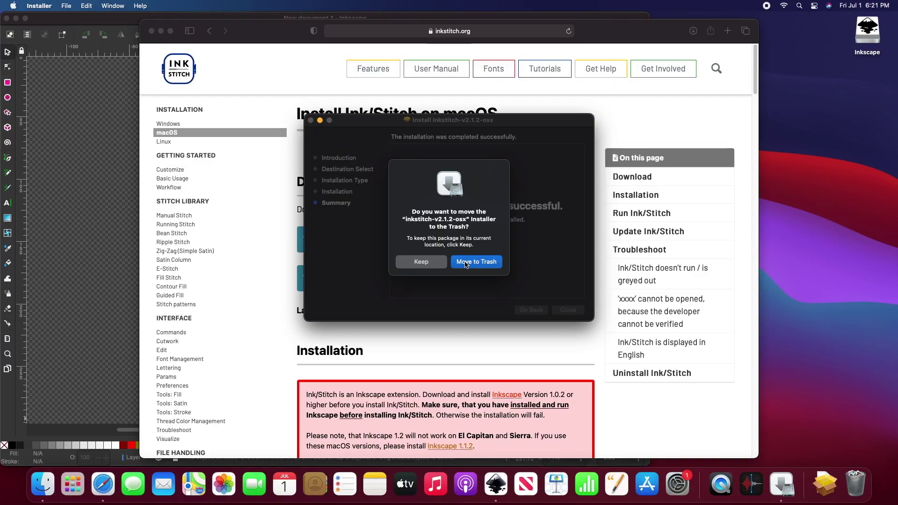
{"action": "key", "text": "Return"}
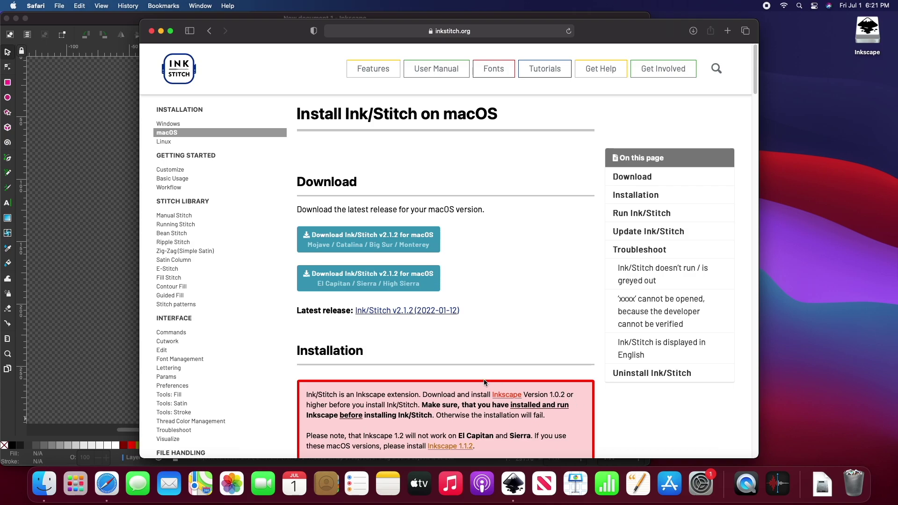
Consult the Run Ink/Stitch instructions on the installation page, then quit and relaunch Inkscape with a new document.
{"action": "scroll", "coordinate": [753, 99], "scroll_direction": "down", "scroll_amount": 4}
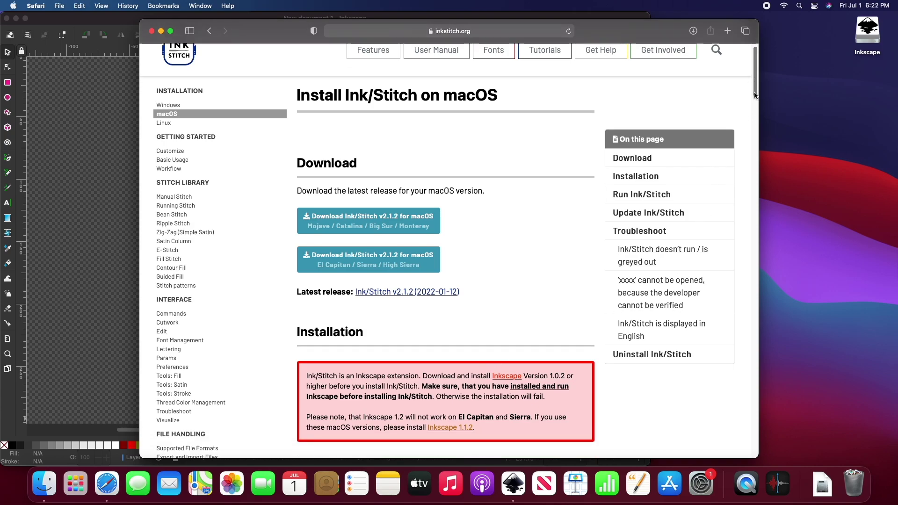
{"action": "left_click_drag", "start_coordinate": [752, 100], "coordinate": [721, 294]}
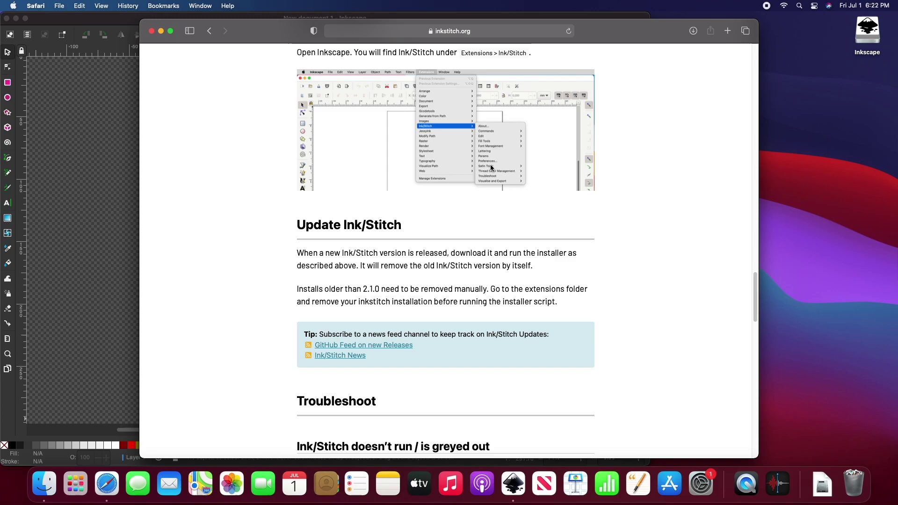
{"action": "right_click", "coordinate": [514, 486]}
{"action": "left_click", "coordinate": [513, 450]}
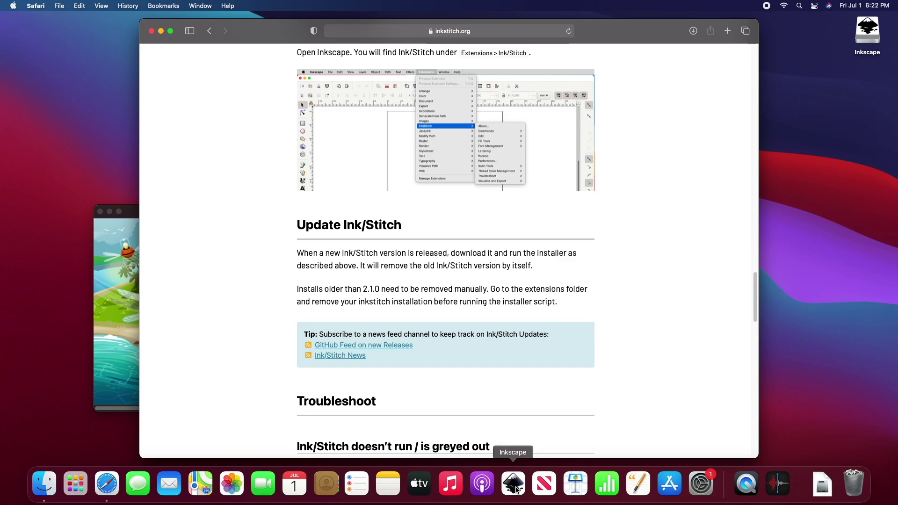
{"action": "left_click", "coordinate": [516, 489]}
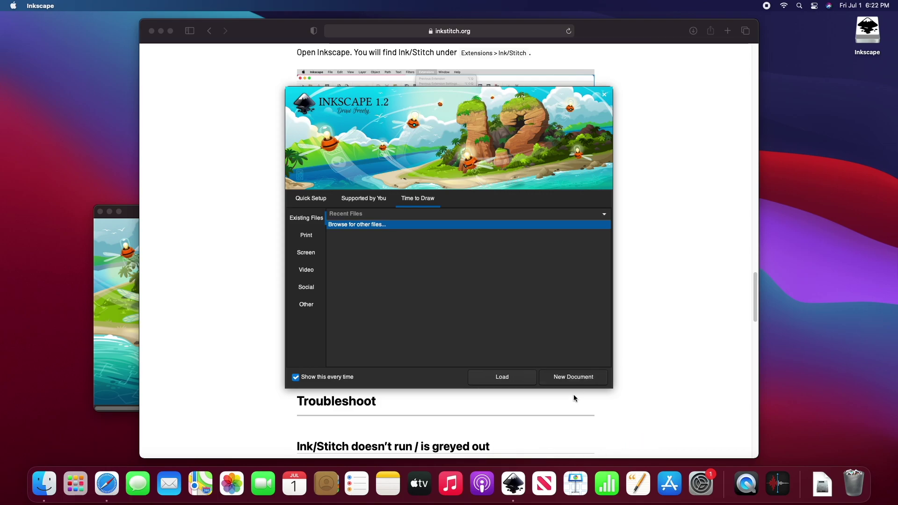
{"action": "left_click", "coordinate": [566, 377]}
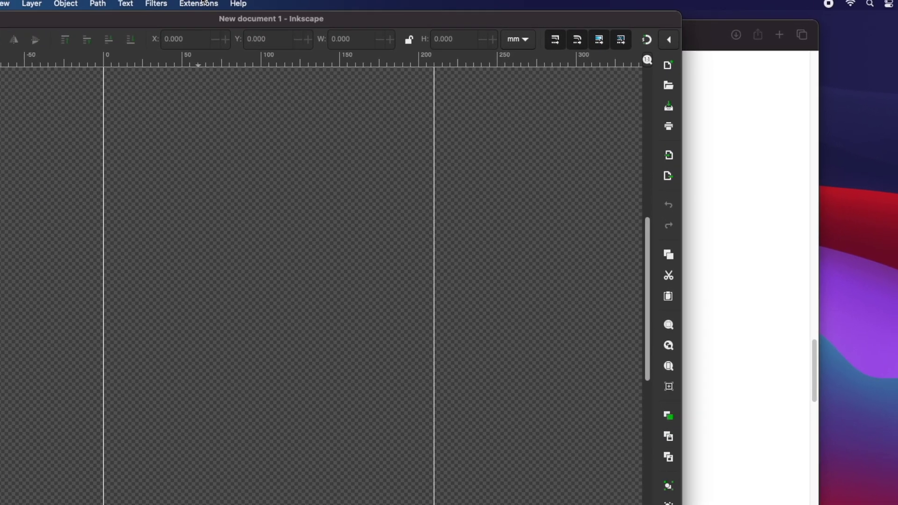
Try running Ink/Stitch Params with nothing selected in the empty document, and activate the Ellipse tool.
{"action": "left_click", "coordinate": [204, 3]}
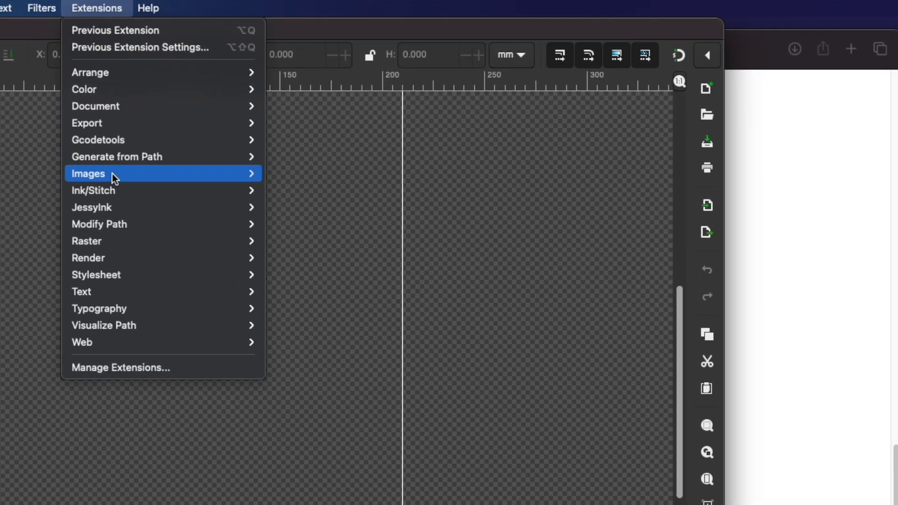
{"action": "mouse_move", "coordinate": [212, 144]}
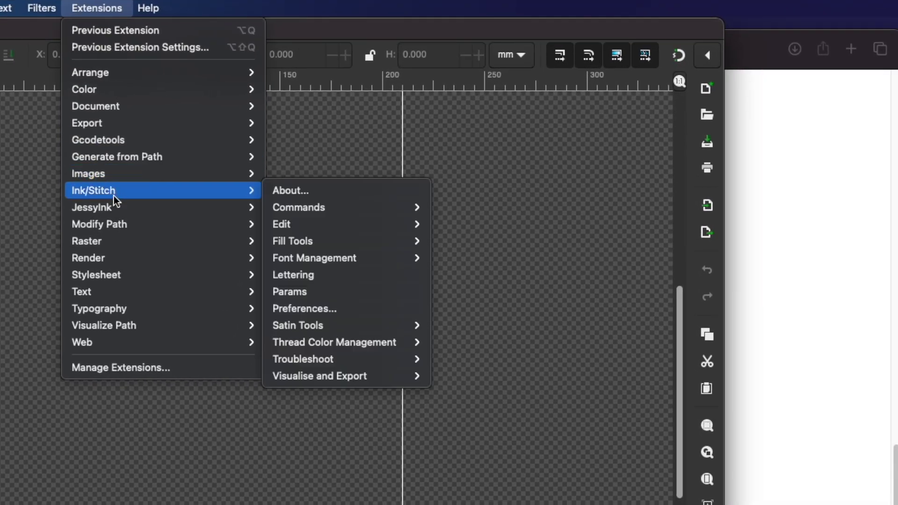
{"action": "left_click", "coordinate": [326, 296]}
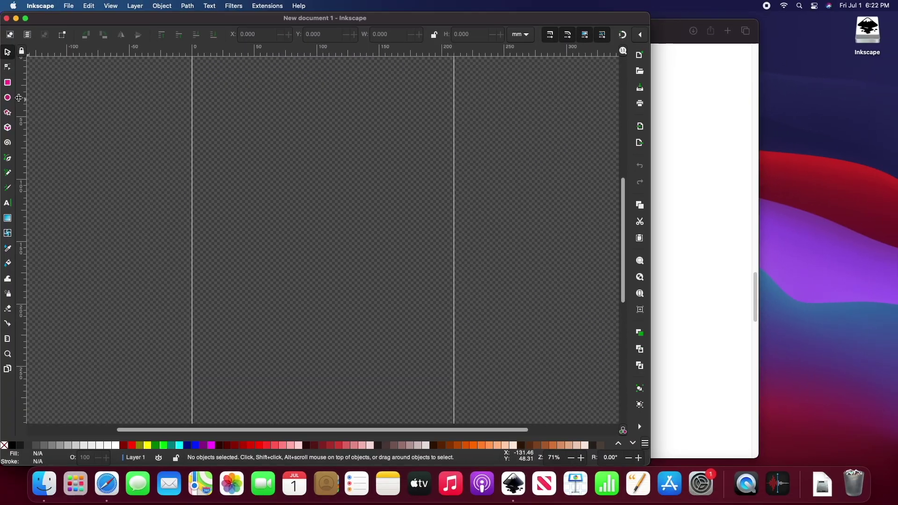
{"action": "left_click", "coordinate": [8, 98]}
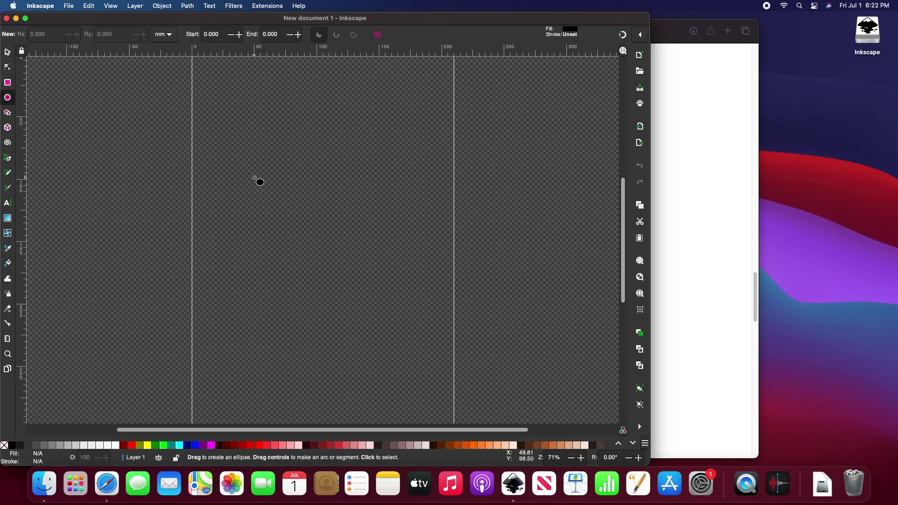
Create the text "Hey Peeps!" with Ink/Stitch Lettering, look through the available fonts, and apply the lettering in the default font.
{"action": "left_click", "coordinate": [267, 5]}
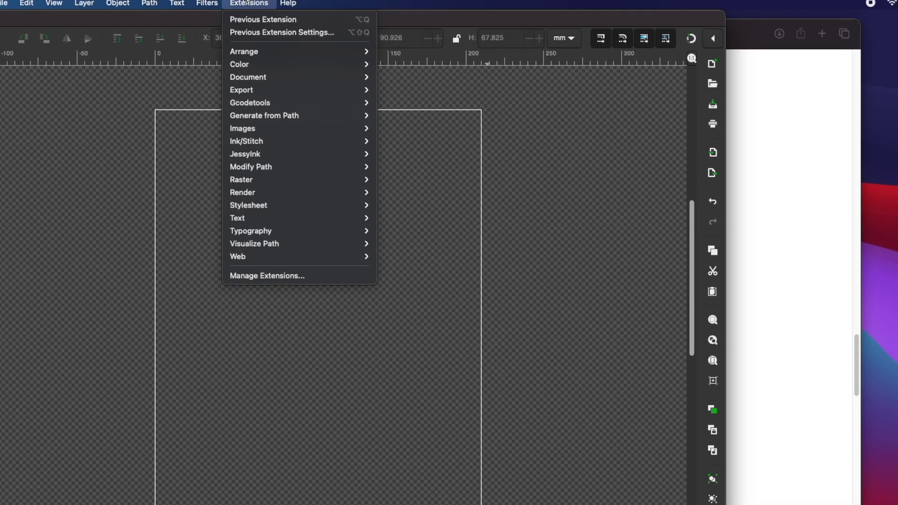
{"action": "mouse_move", "coordinate": [293, 115]}
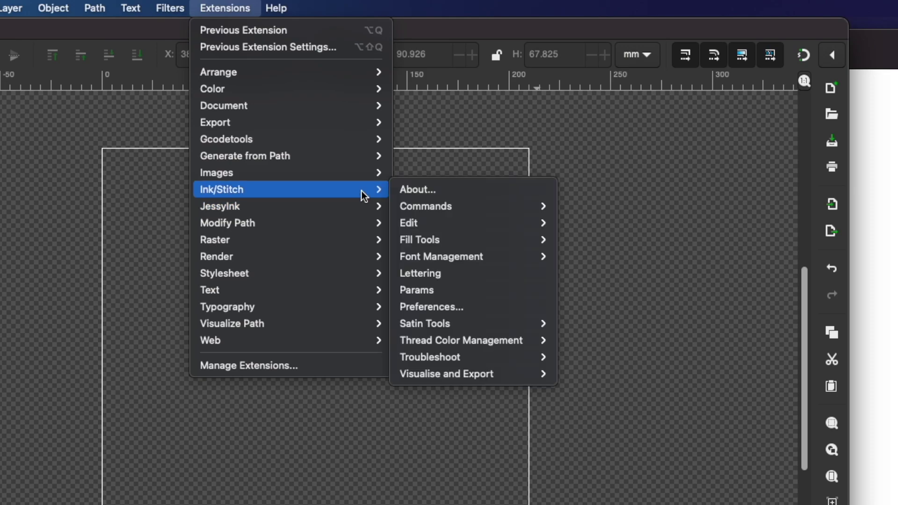
{"action": "left_click", "coordinate": [461, 275]}
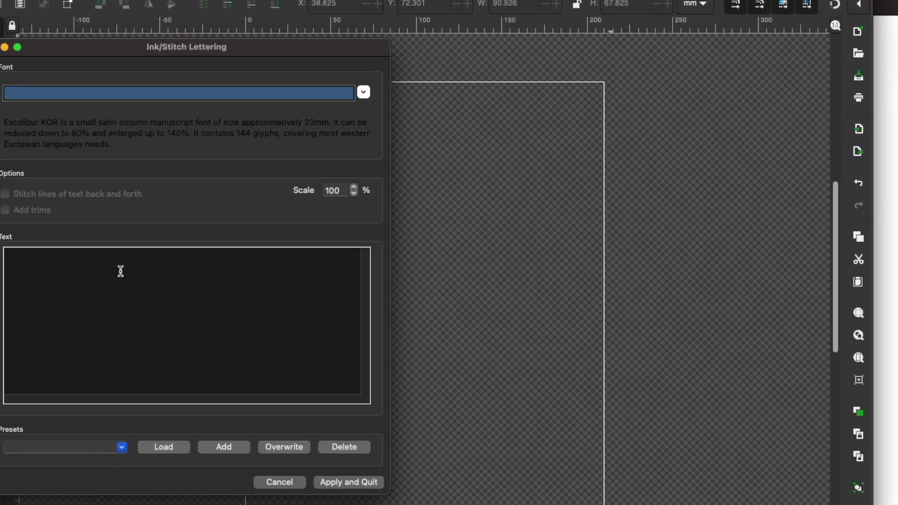
{"action": "left_click", "coordinate": [114, 269]}
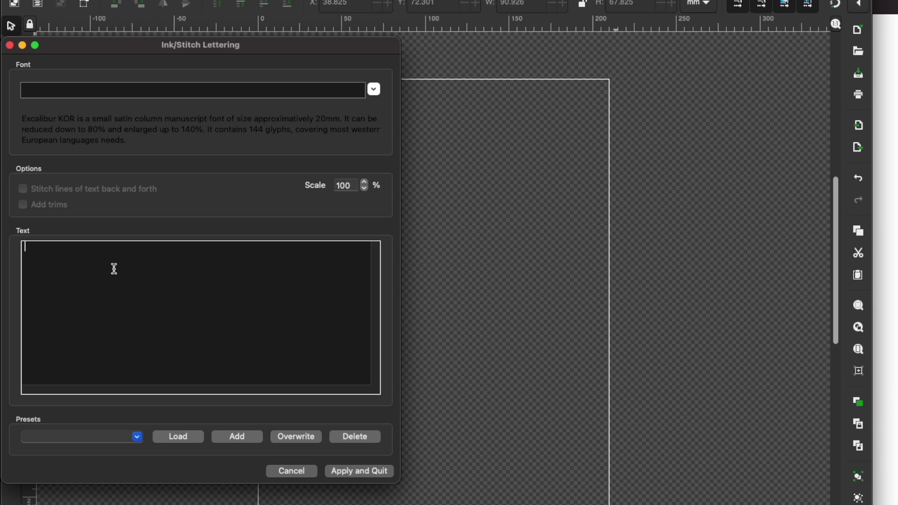
{"action": "type", "text": "Hey Peeps!"}
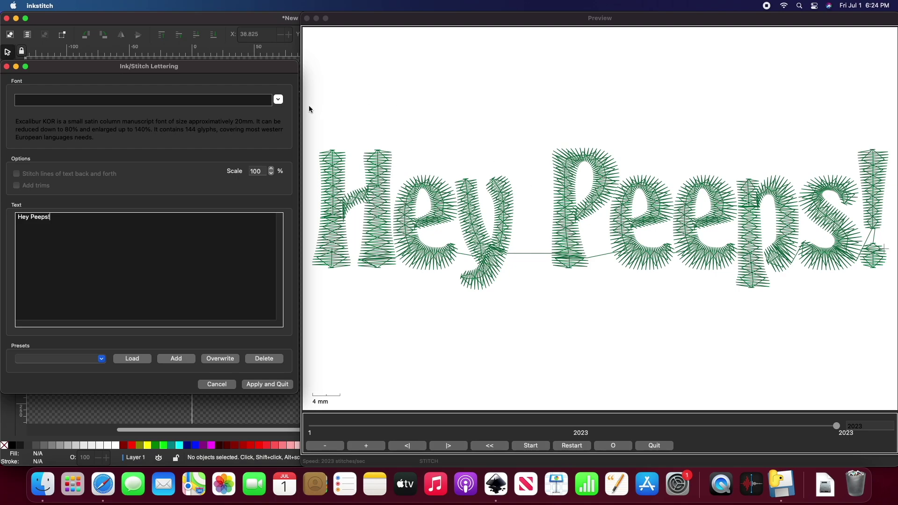
{"action": "left_click", "coordinate": [278, 99]}
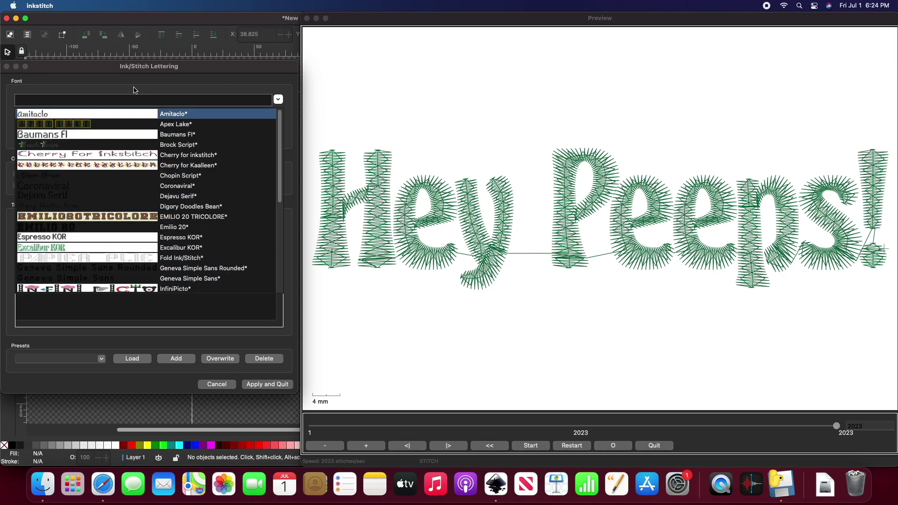
{"action": "left_click", "coordinate": [302, 366]}
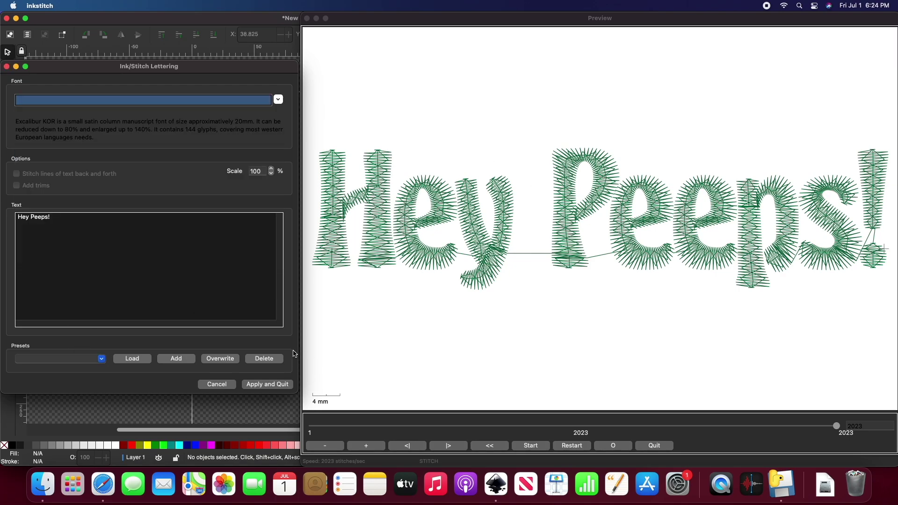
{"action": "left_click", "coordinate": [259, 384]}
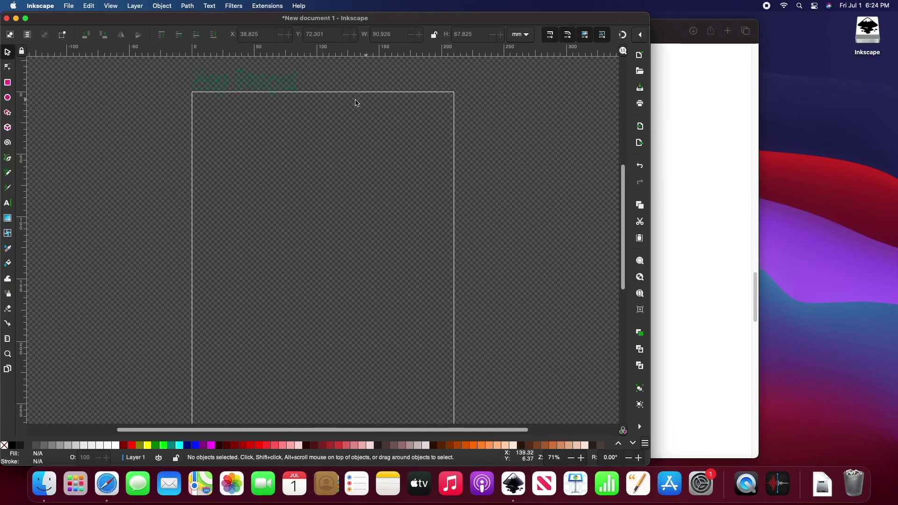
Give the Hey Peeps! lettering a white stroke and enlarge it to about 229 by 57 mm, placed about 57 mm down the page.
{"action": "left_click_drag", "start_coordinate": [345, 125], "coordinate": [154, 60]}
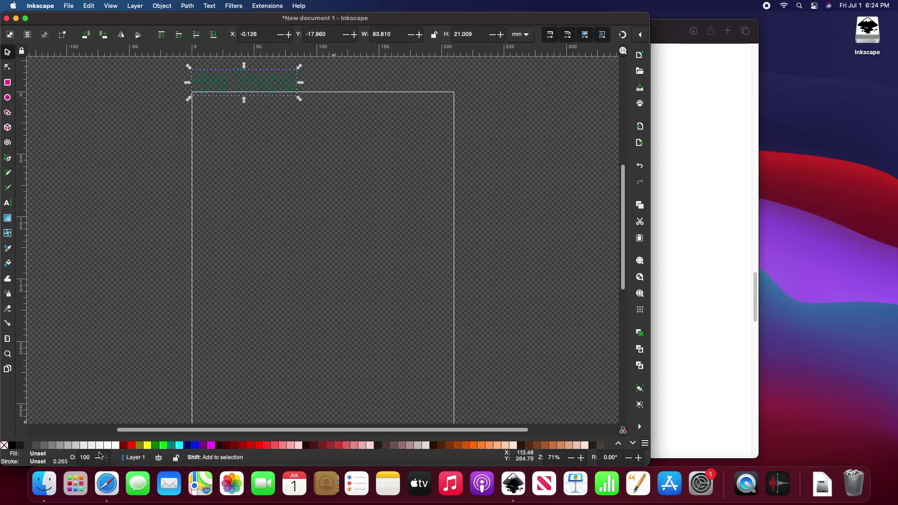
{"action": "left_click", "coordinate": [116, 445], "text": "shift"}
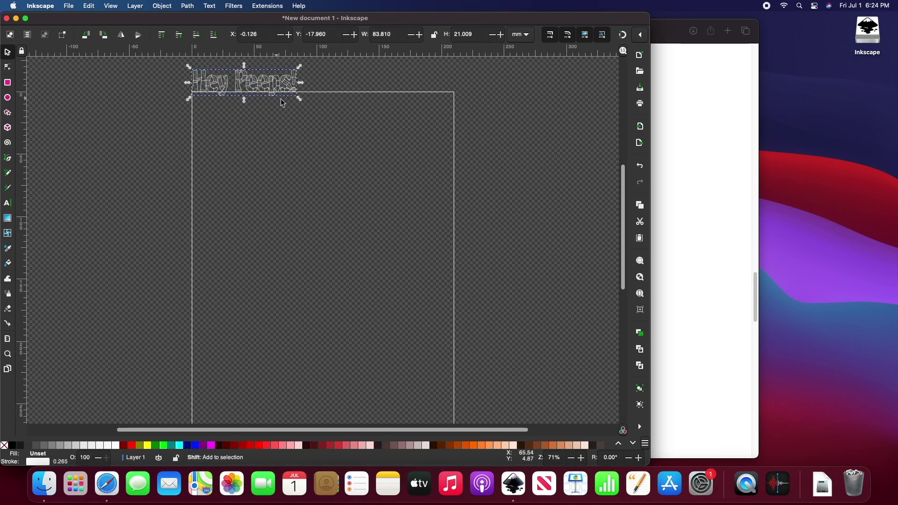
{"action": "left_click_drag", "start_coordinate": [300, 99], "coordinate": [477, 228]}
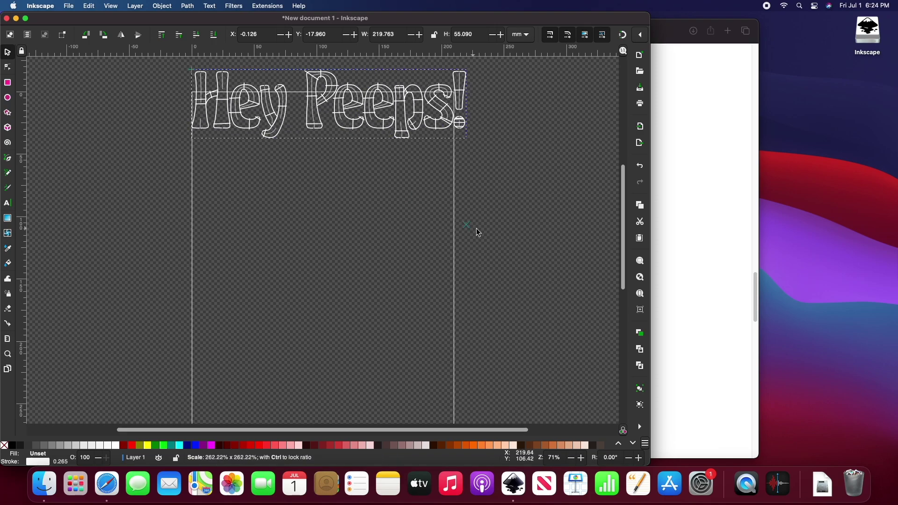
{"action": "left_click_drag", "start_coordinate": [469, 86], "coordinate": [469, 180]}
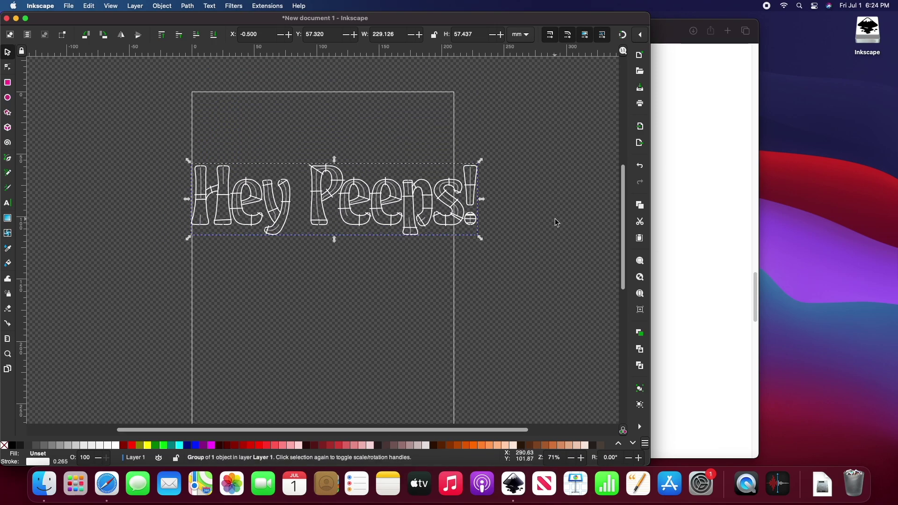
Open the Ink/Stitch embroidery Params for the selected Hey Peeps! lettering.
{"action": "left_click", "coordinate": [267, 6]}
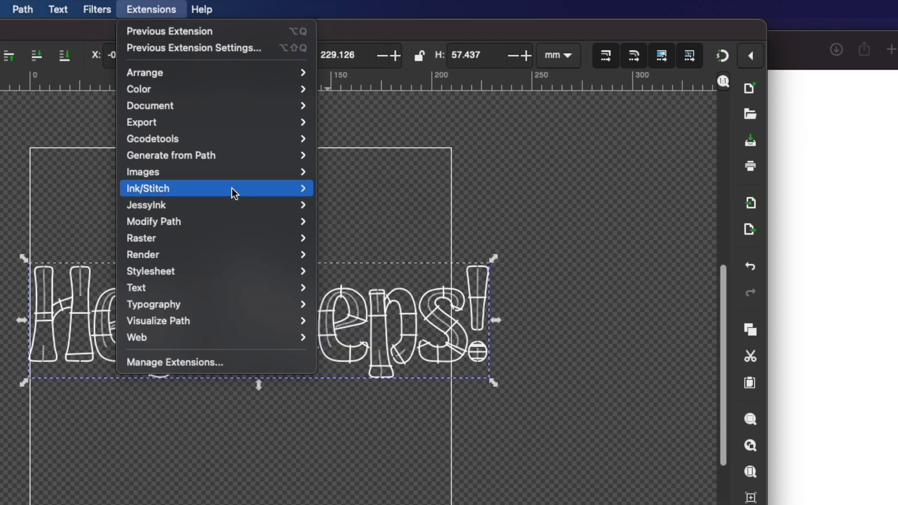
{"action": "mouse_move", "coordinate": [268, 174]}
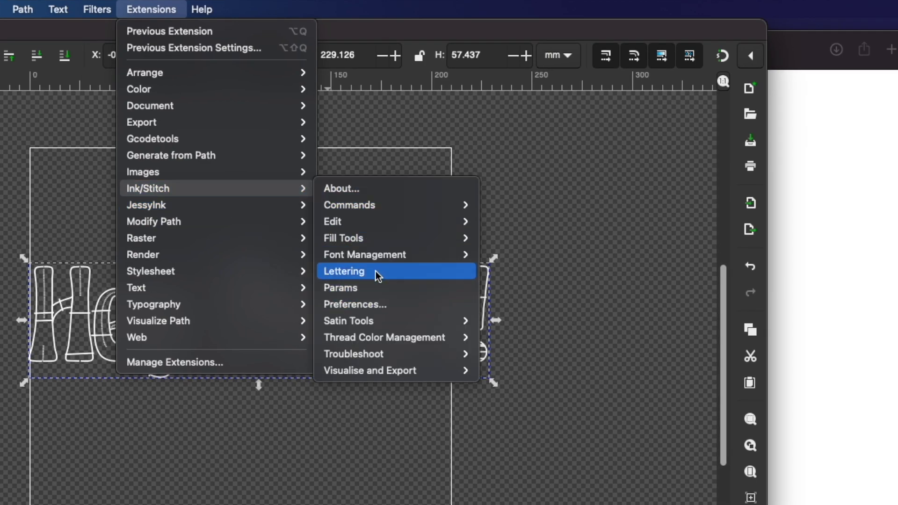
{"action": "left_click", "coordinate": [365, 283]}
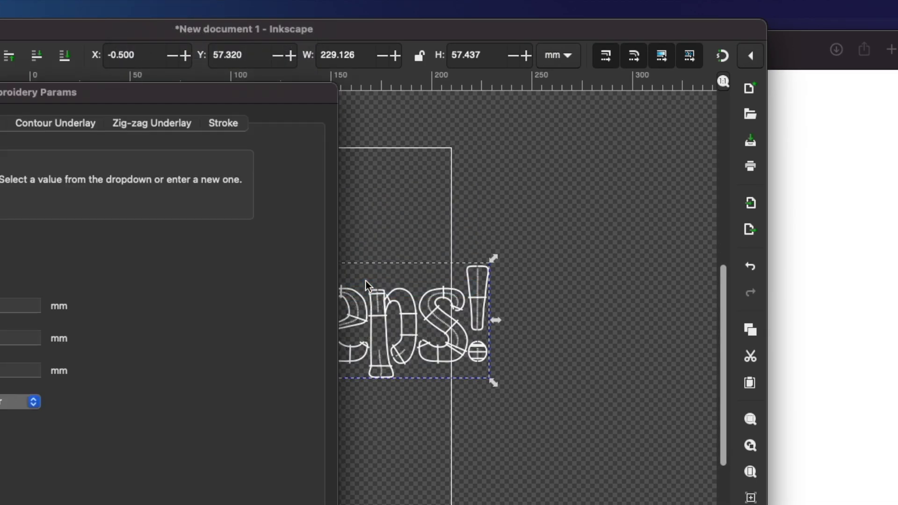